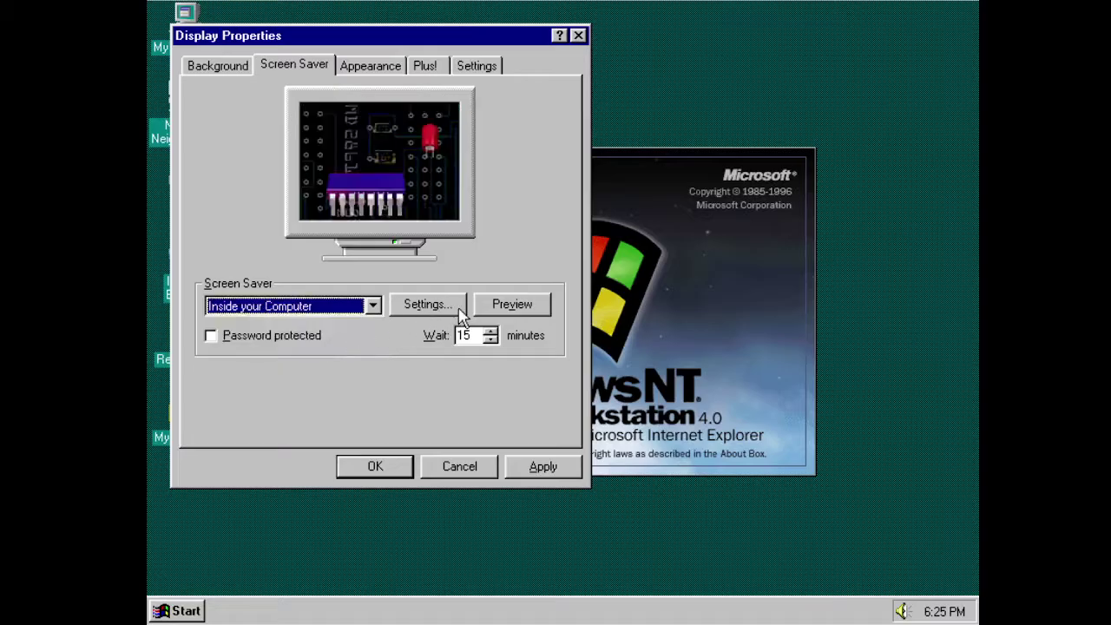
Step: Preview the Inside your Computer screen saver, and switch to the Lens screen saver and preview it full screen
left_click(495, 312)
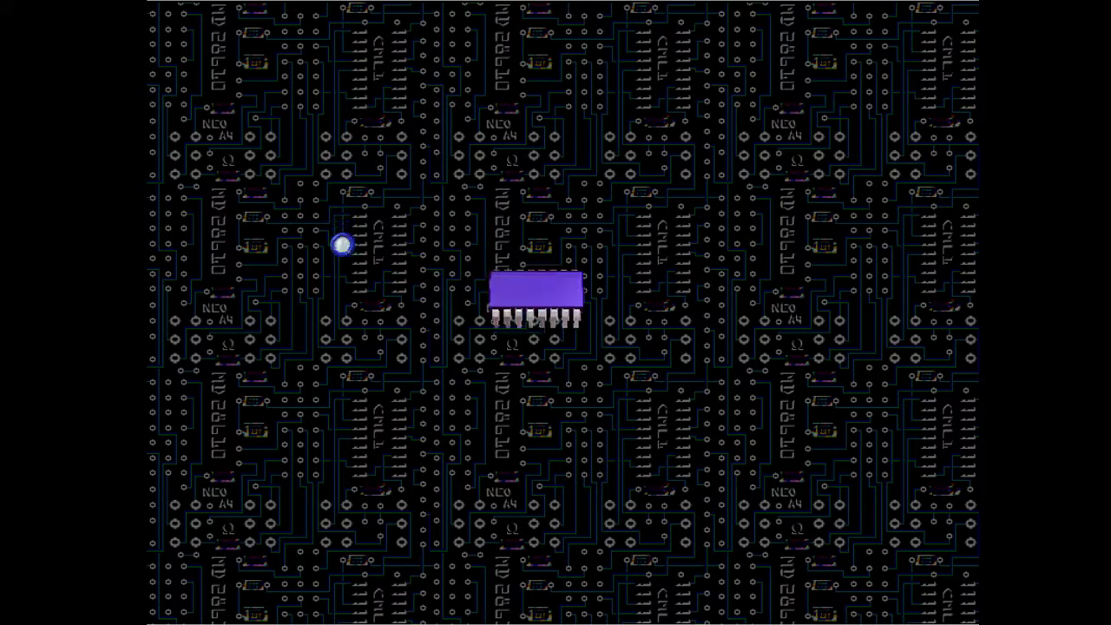
mouse_move(426, 305)
left_click(372, 305)
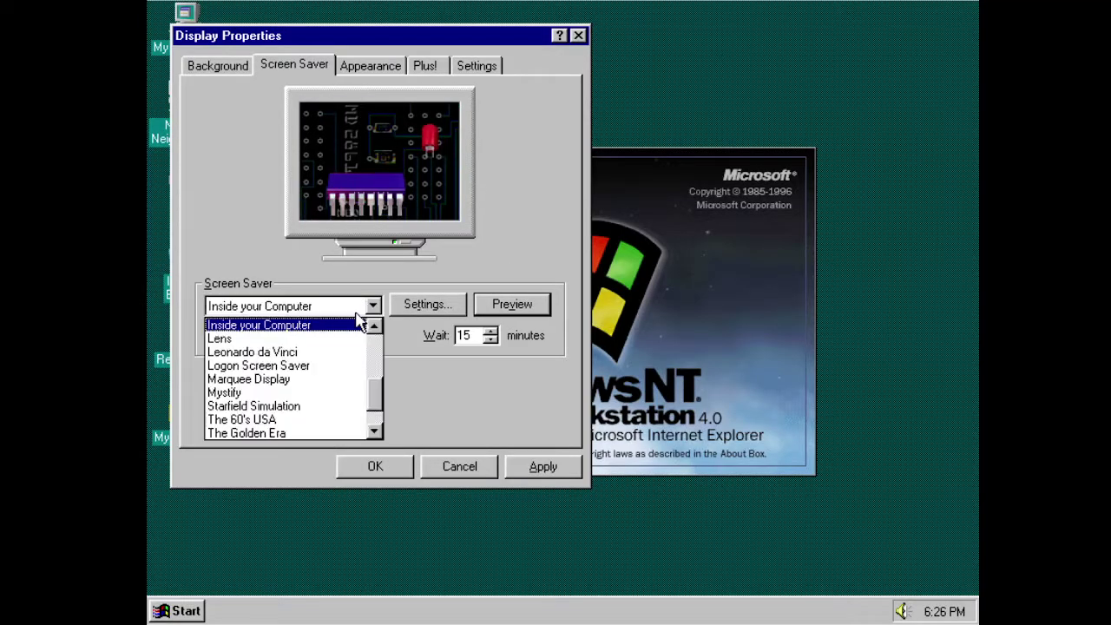
left_click(261, 339)
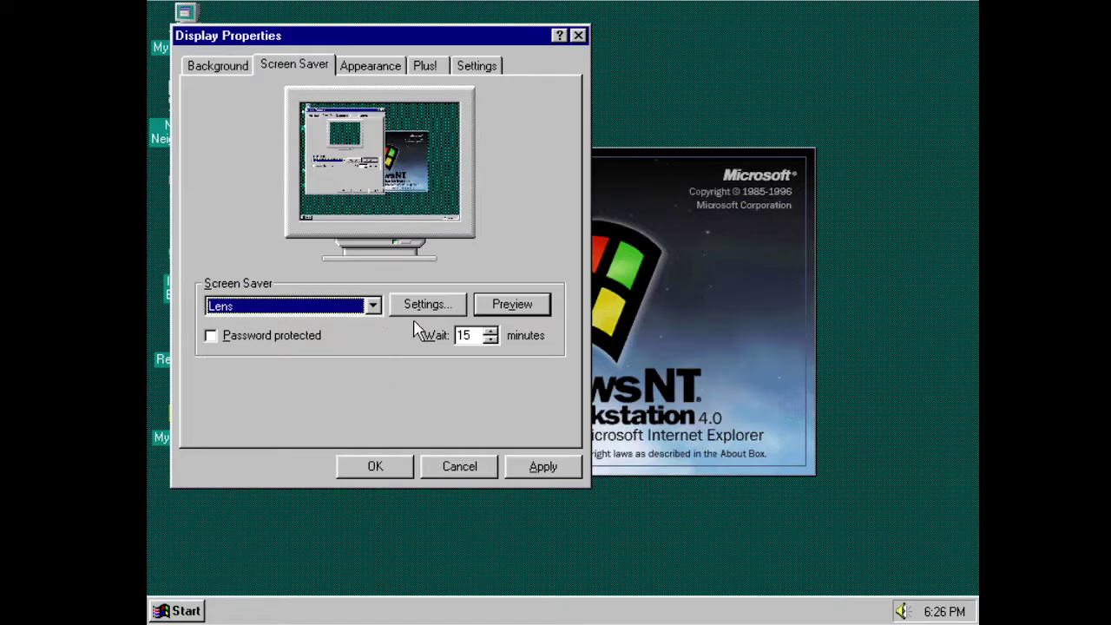
left_click(491, 306)
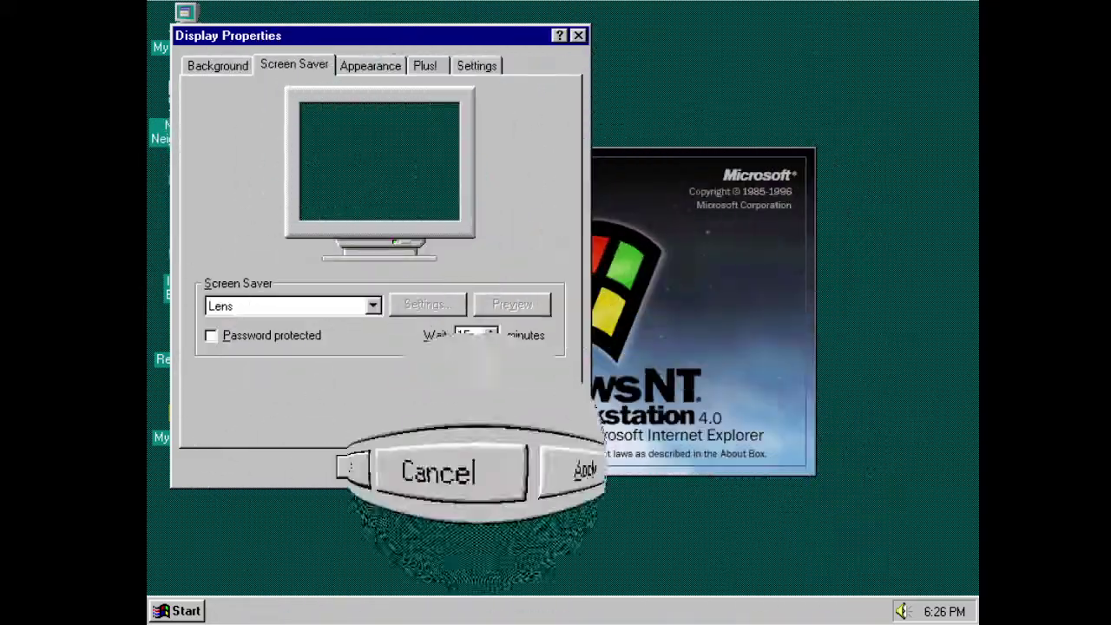
Step: Try the Lens screen saver with the Inside Out kind and with the Black Hole kind, previewing each
left_click(428, 306)
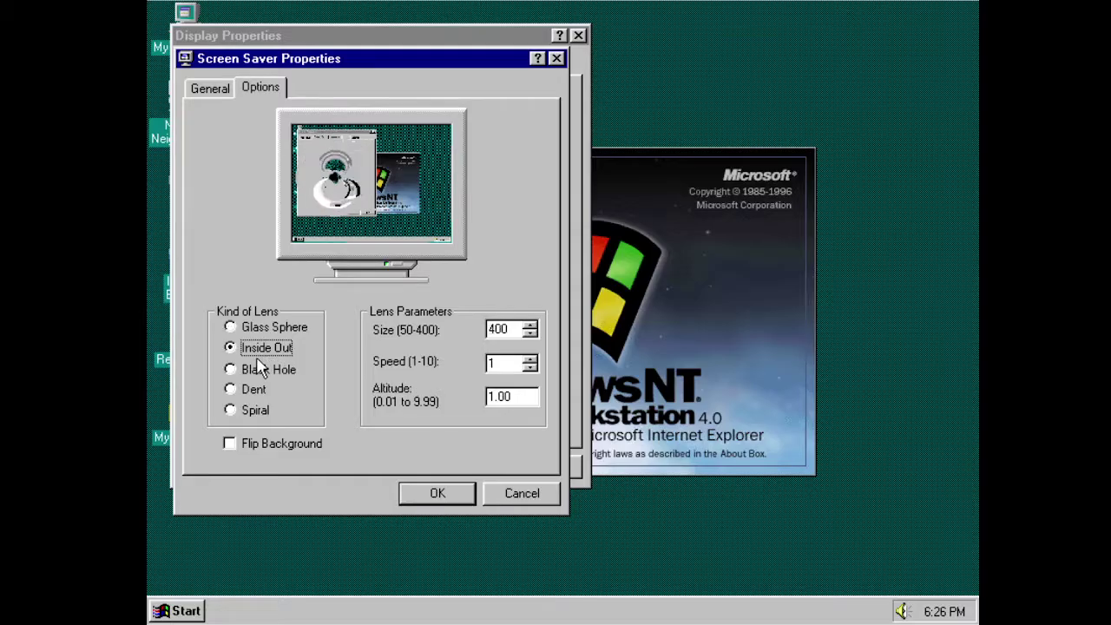
left_click(415, 493)
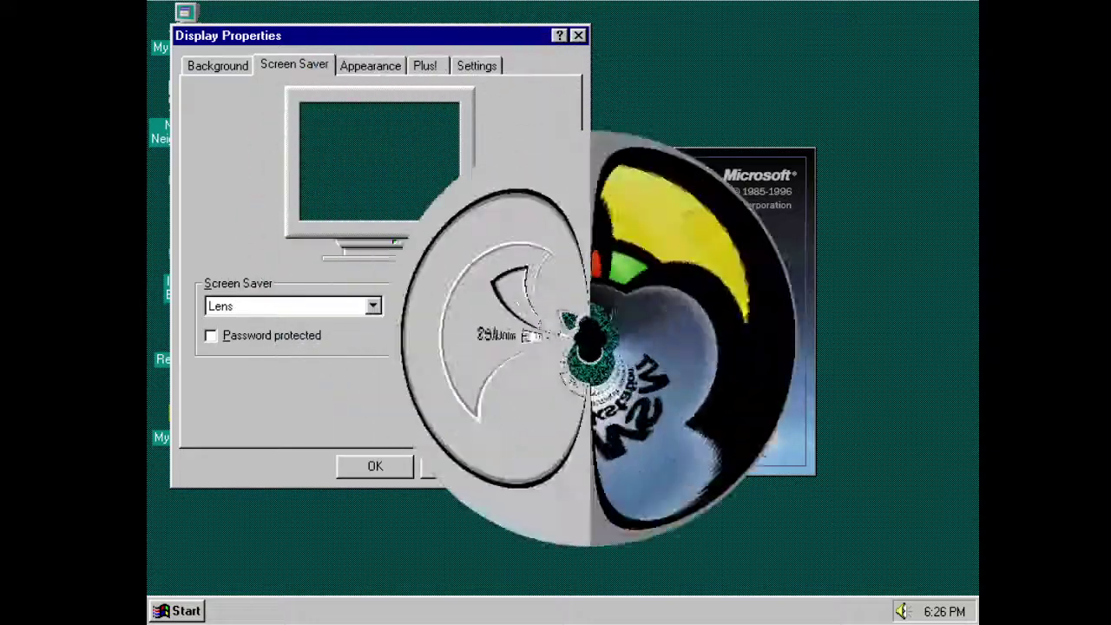
mouse_move(417, 327)
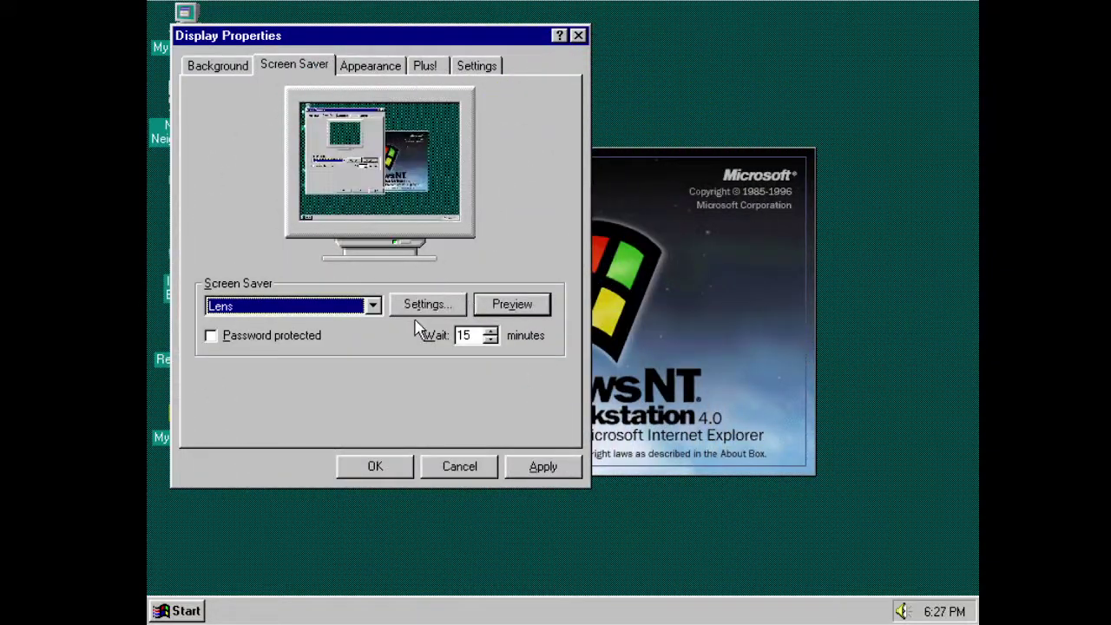
left_click(422, 306)
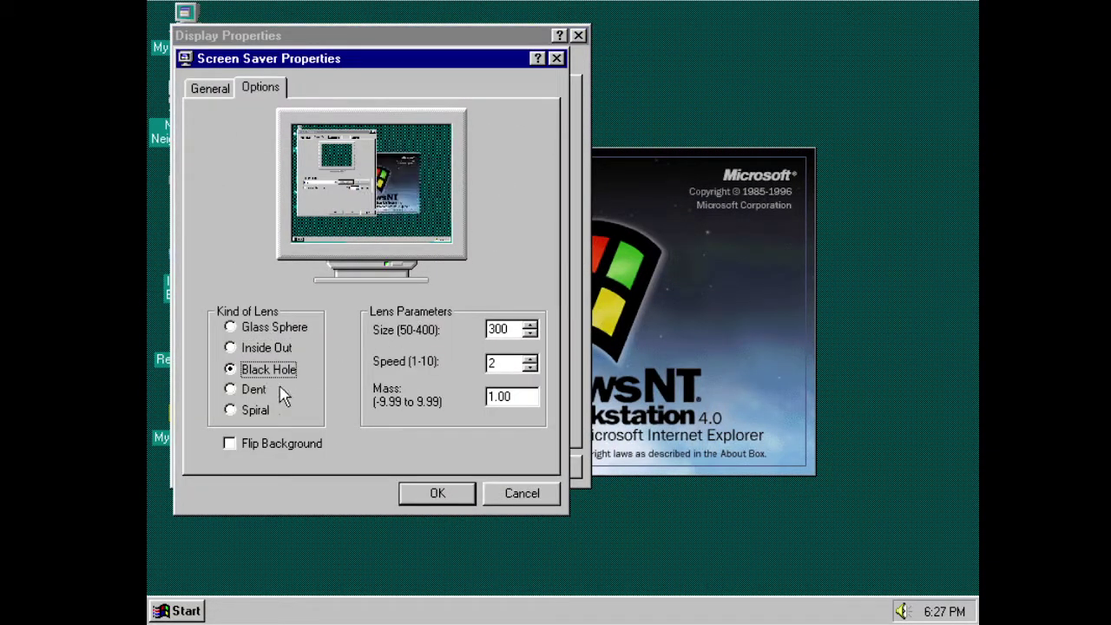
left_click(434, 493)
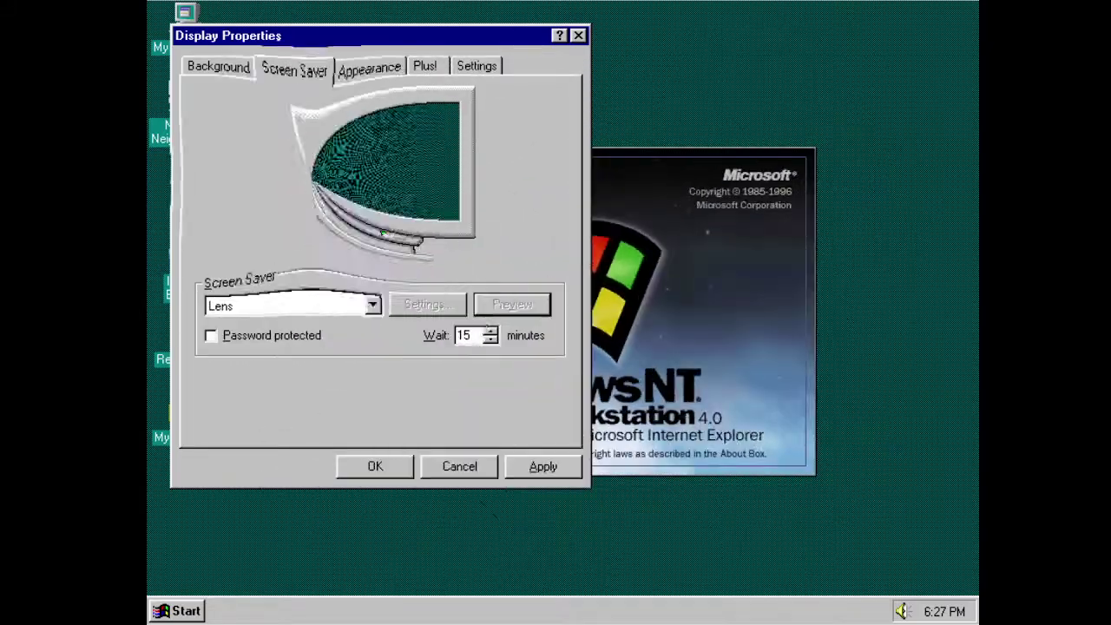
Step: Preview the Lens screen saver as Dent, and set the kind of lens to Spiral and preview that as well
left_click(458, 309)
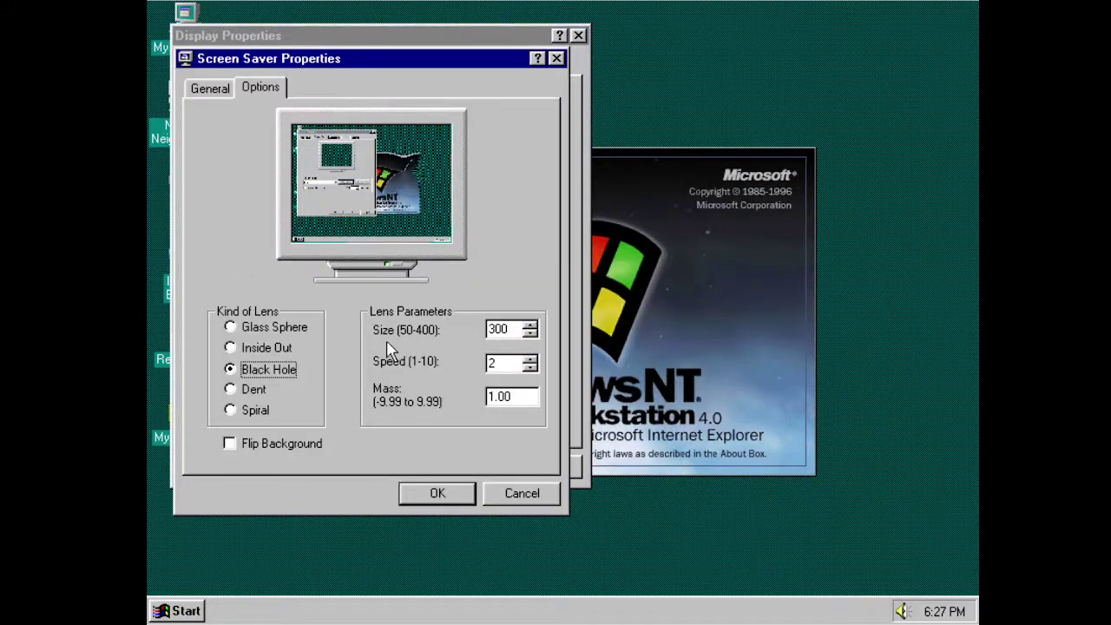
left_click(455, 496)
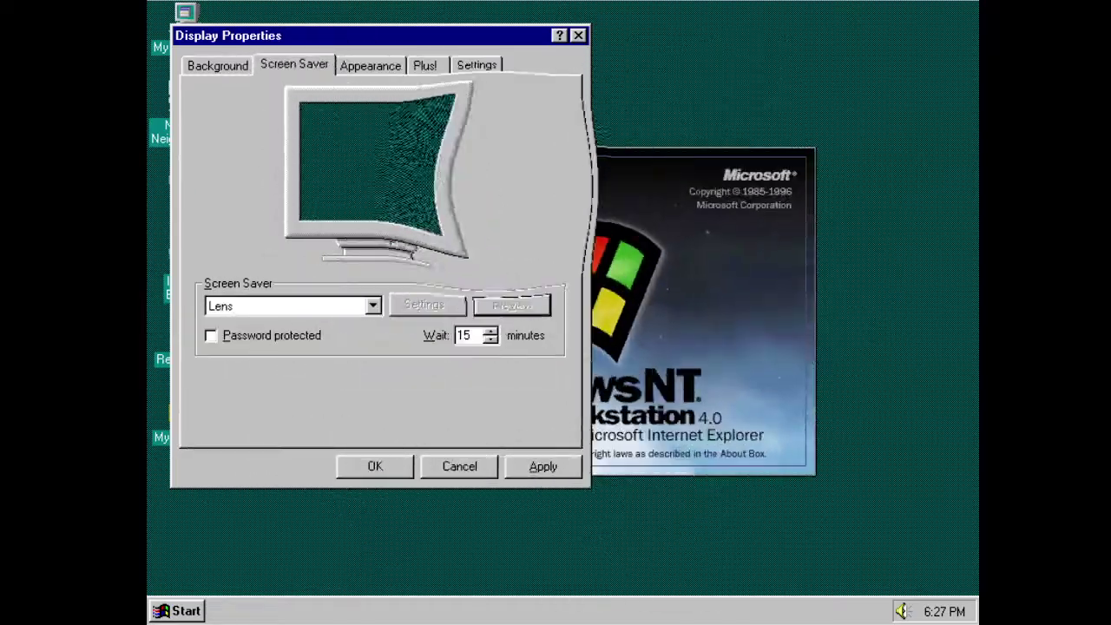
left_click(428, 306)
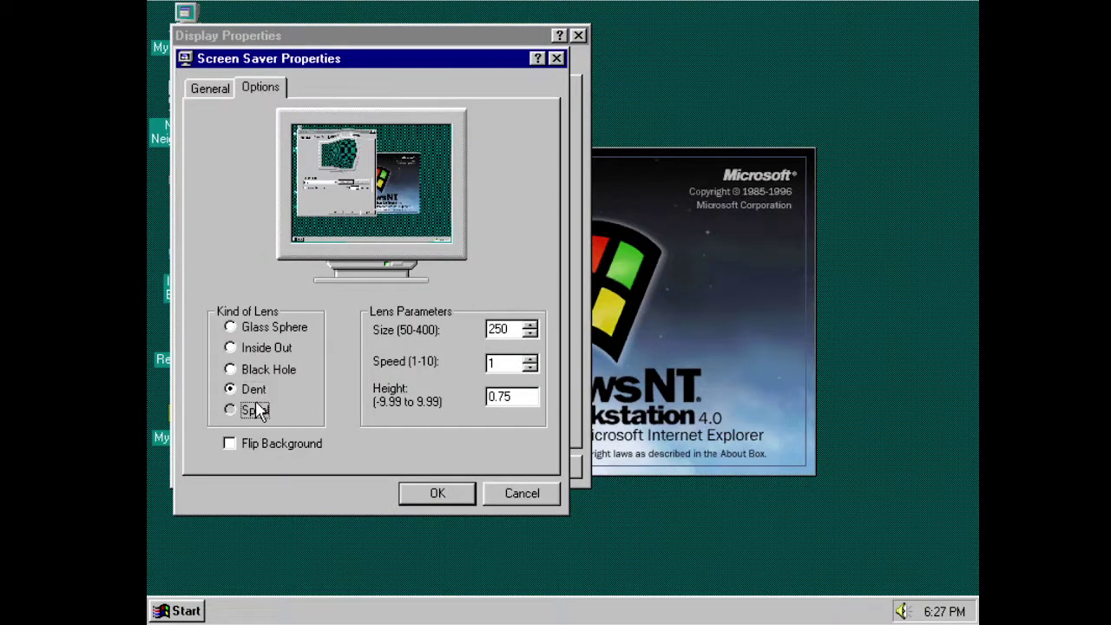
left_click(436, 494)
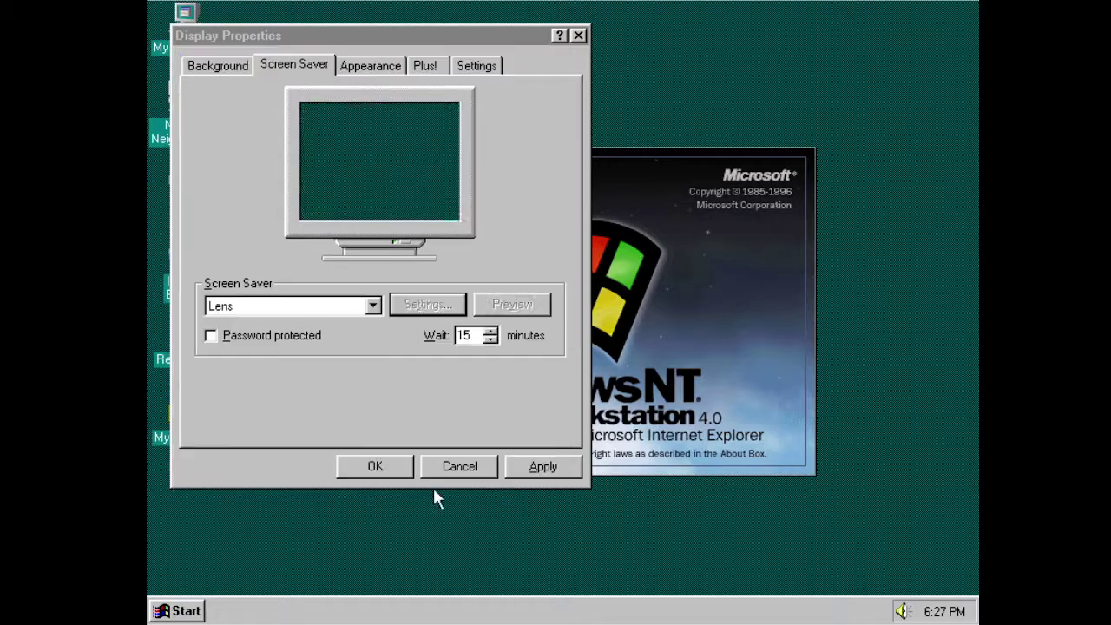
left_click(521, 307)
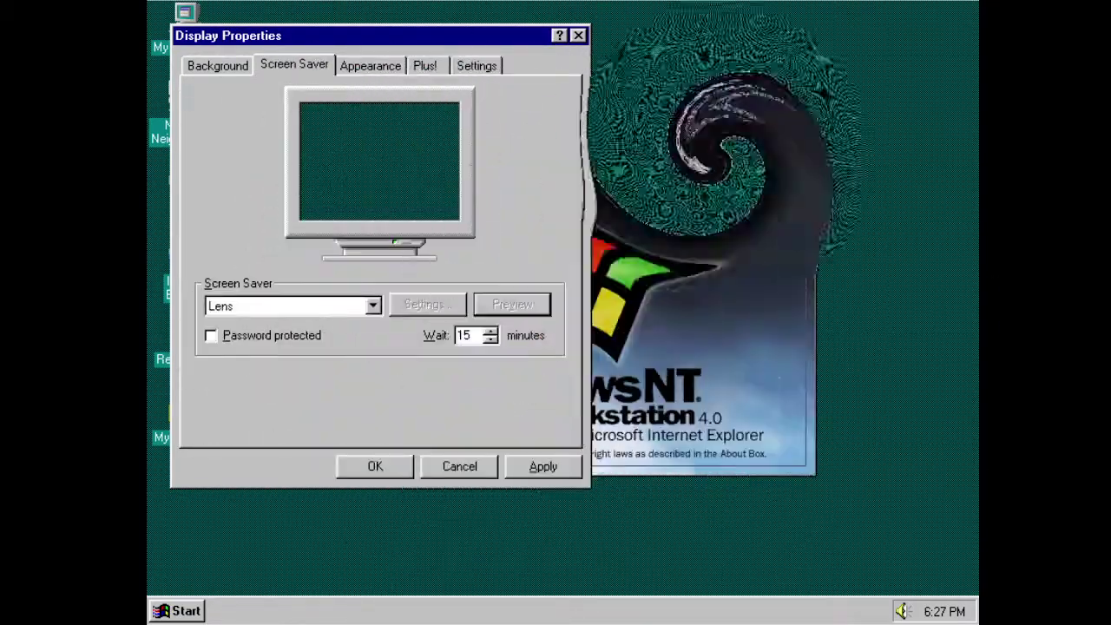
Step: Select the Leonardo da Vinci screen saver and preview it full screen
mouse_move(389, 293)
left_click(308, 315)
left_click(300, 333)
left_click(511, 305)
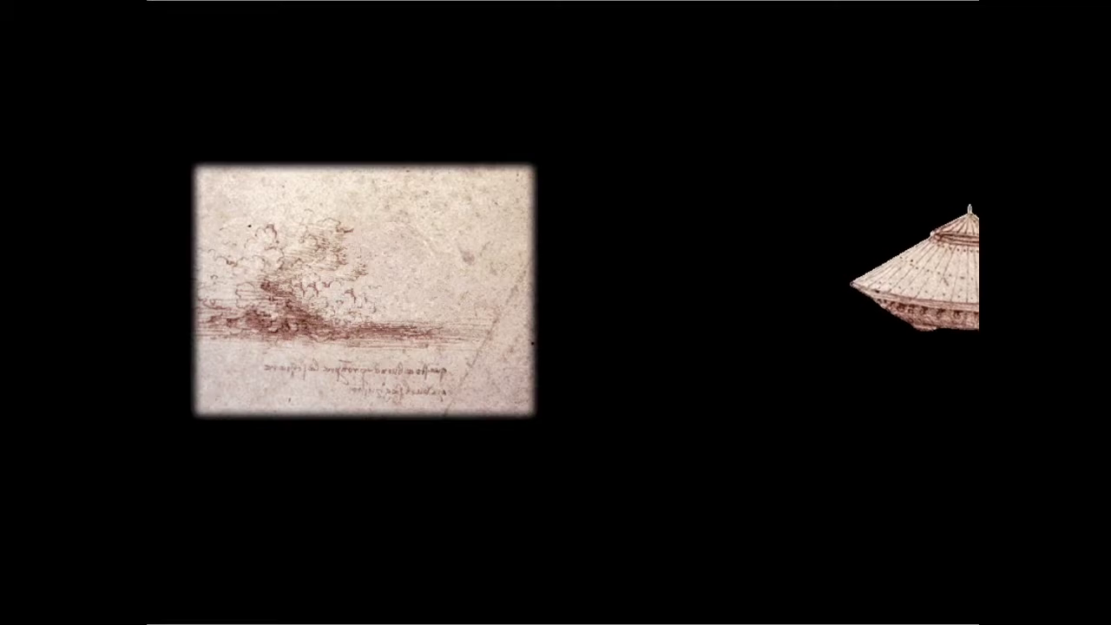
Step: Select and preview the Logon Screen Saver, and check whether it has any settings
mouse_move(375, 406)
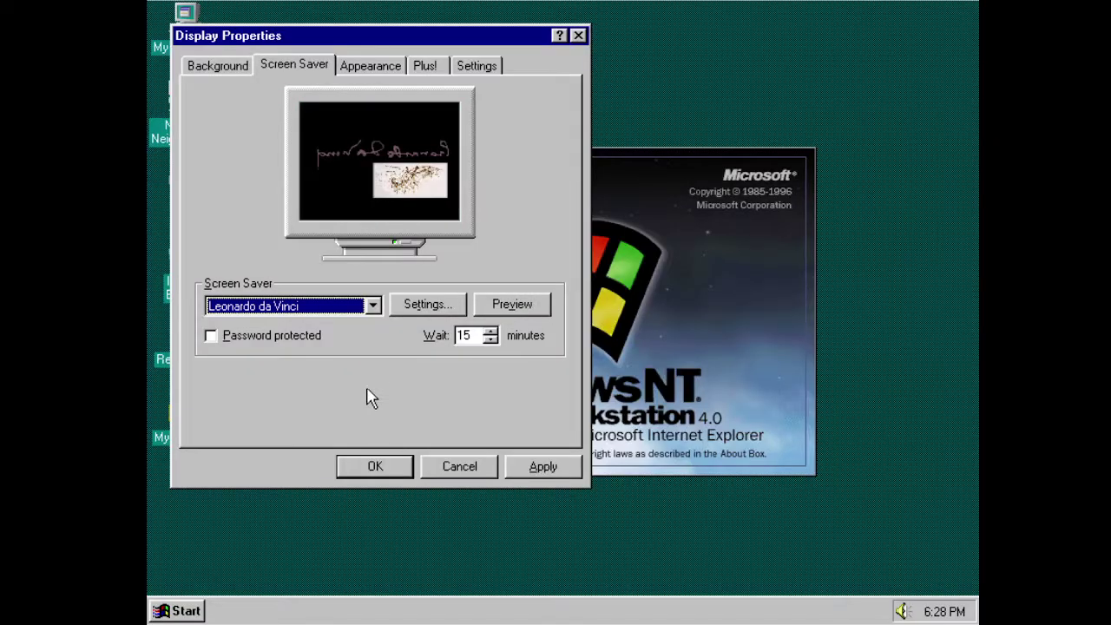
left_click(345, 308)
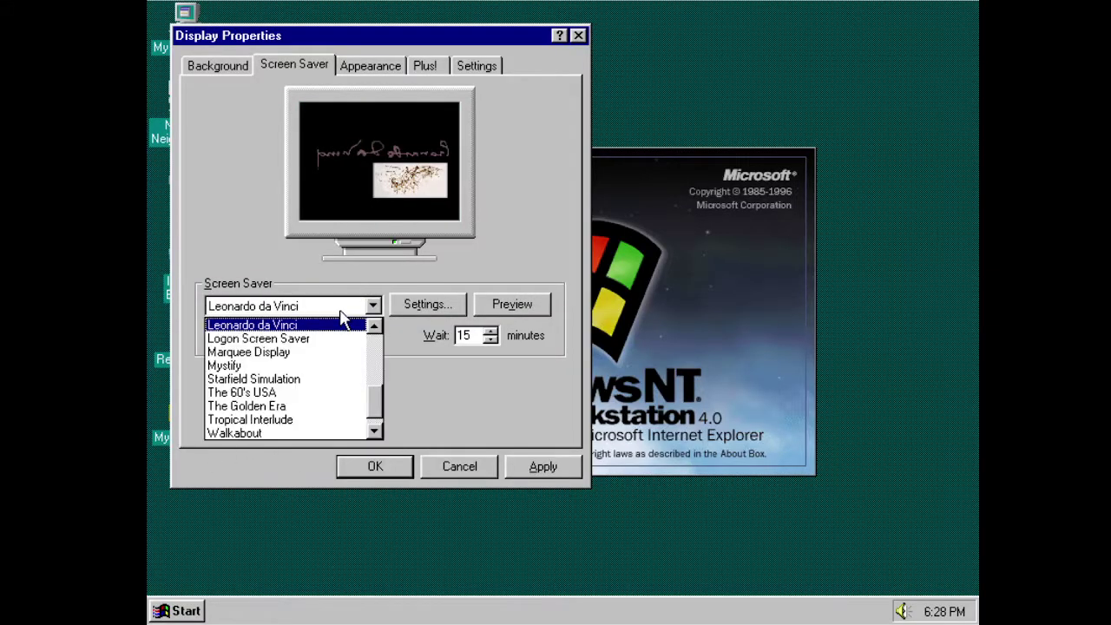
left_click(331, 340)
left_click(512, 306)
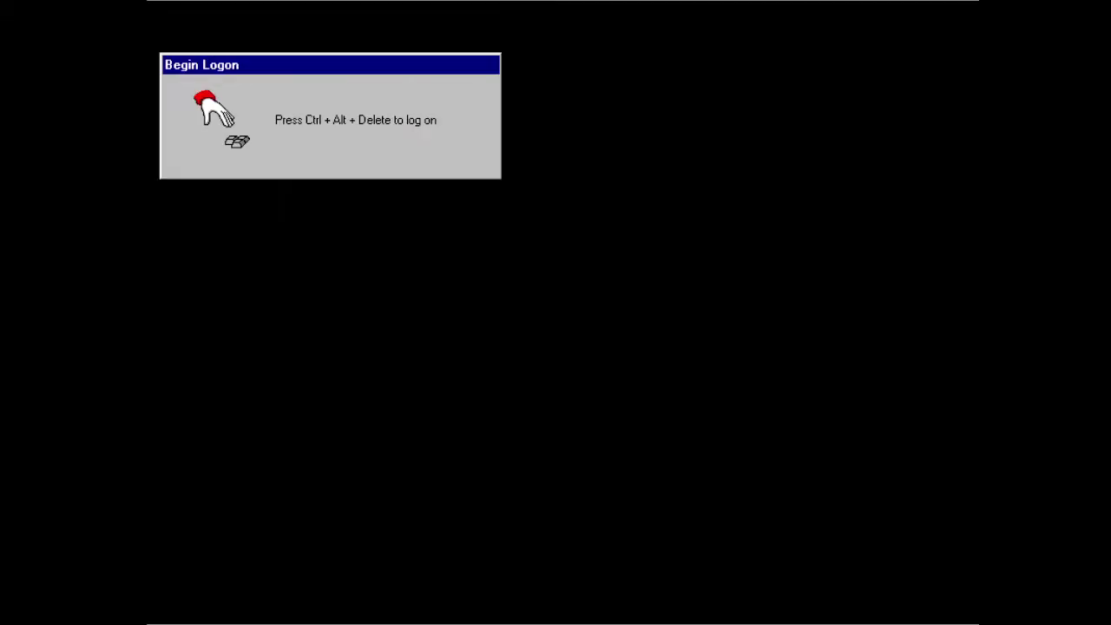
mouse_move(412, 306)
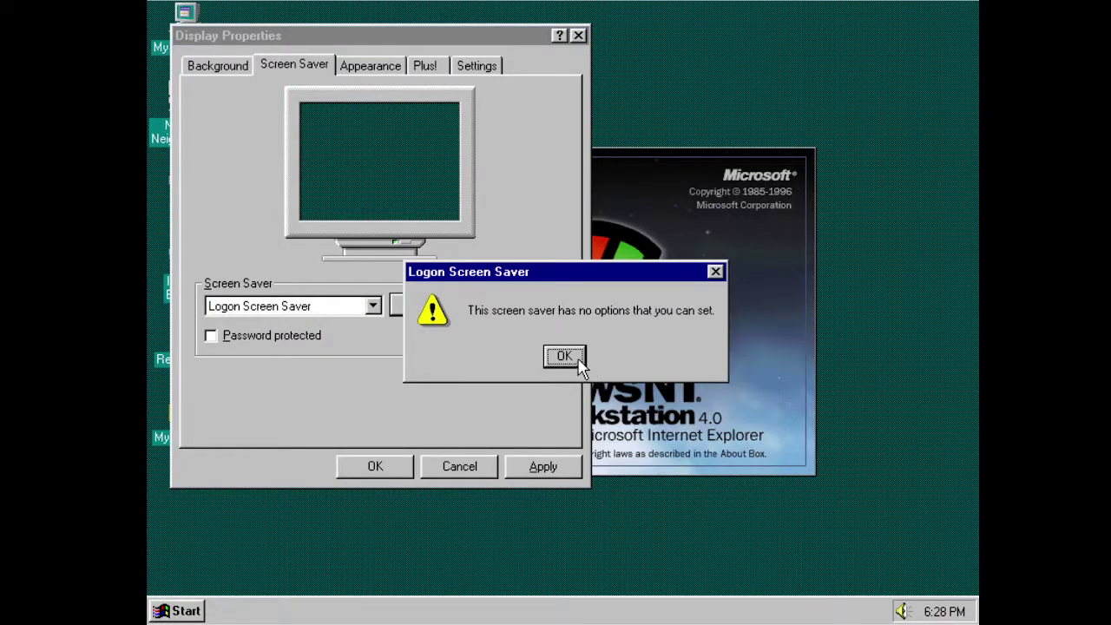
left_click(579, 362)
Step: Select the Marquee Display screen saver and preview it full screen
left_click(287, 308)
left_click(280, 339)
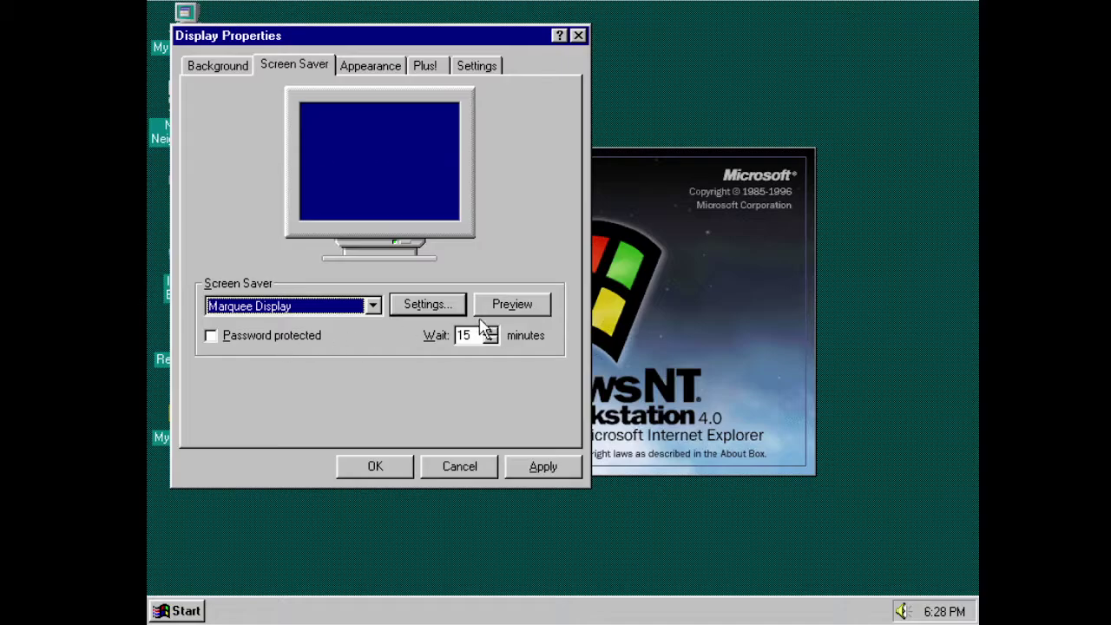
left_click(514, 309)
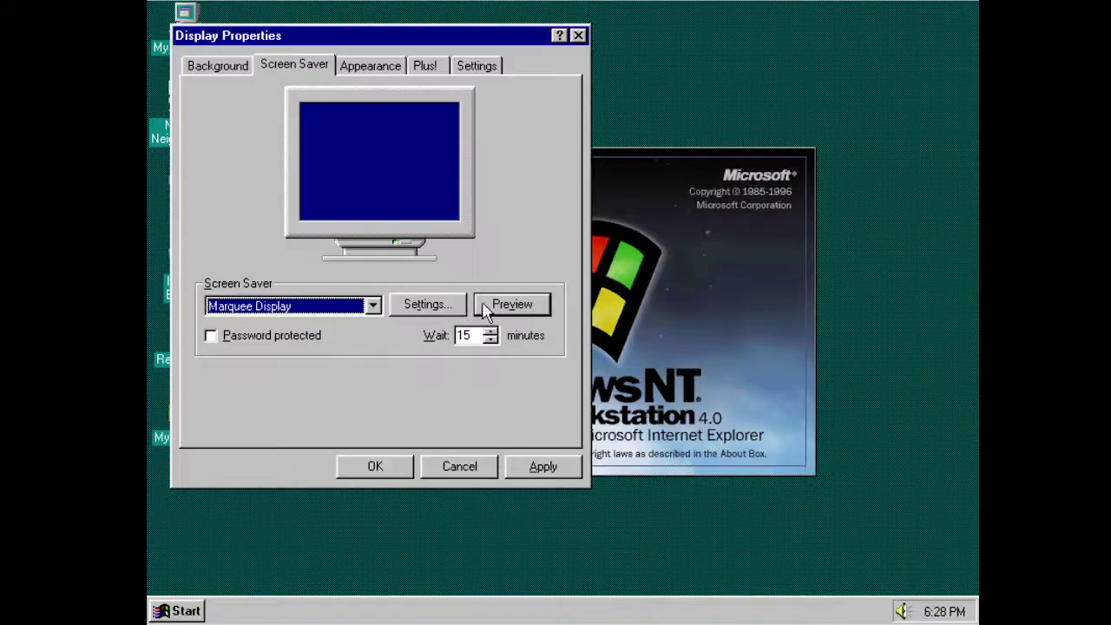
Step: Set the Marquee Display text color to Blue in its text formatting options
left_click(461, 308)
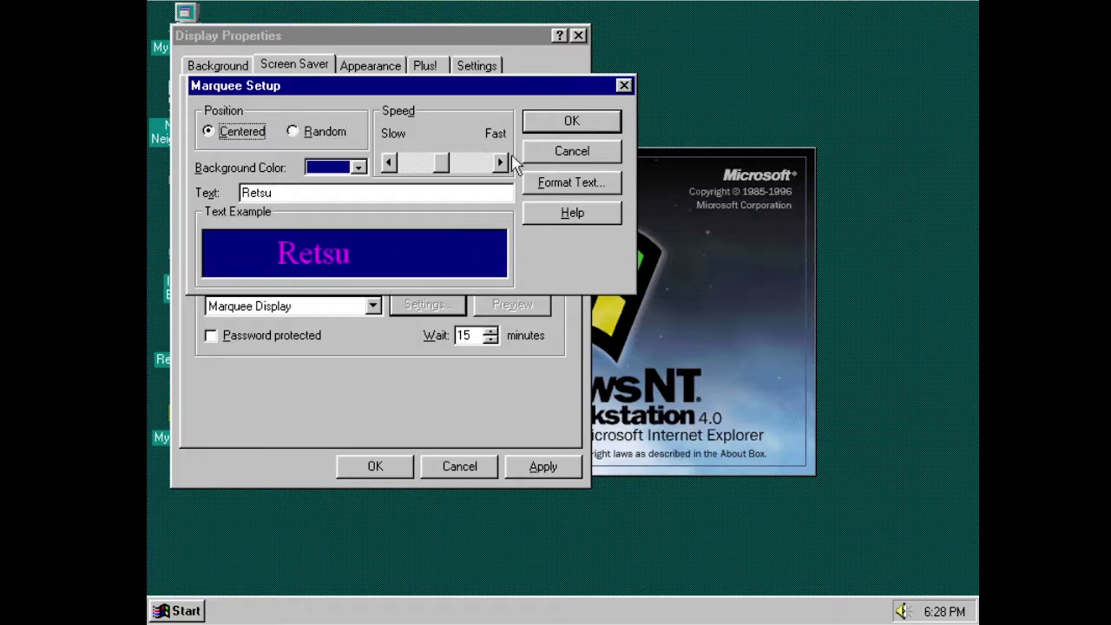
left_click(560, 186)
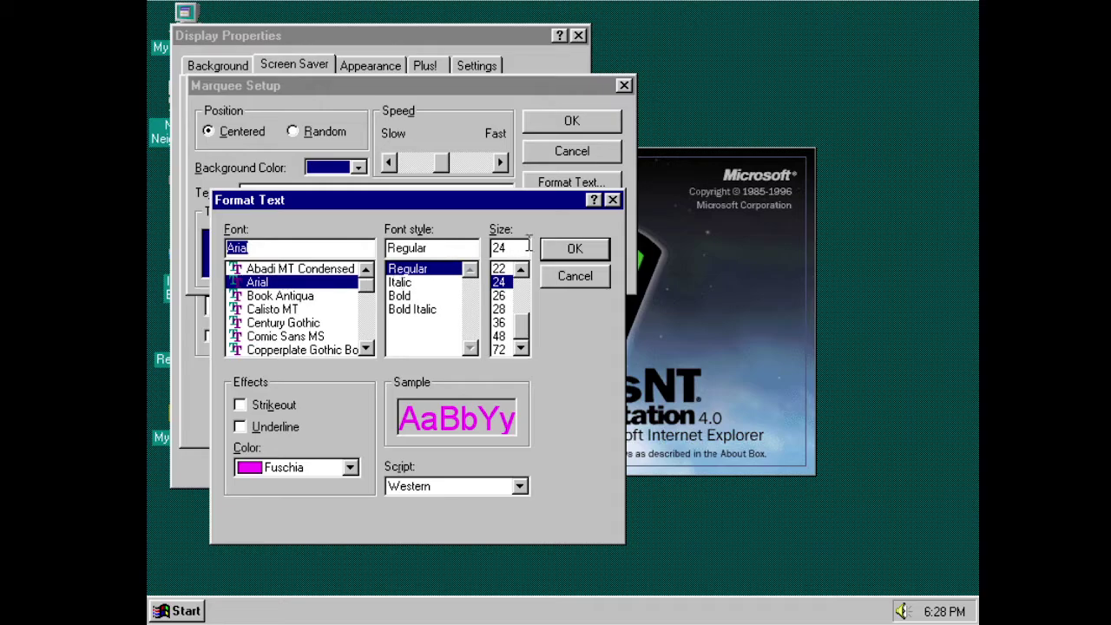
left_click(350, 469)
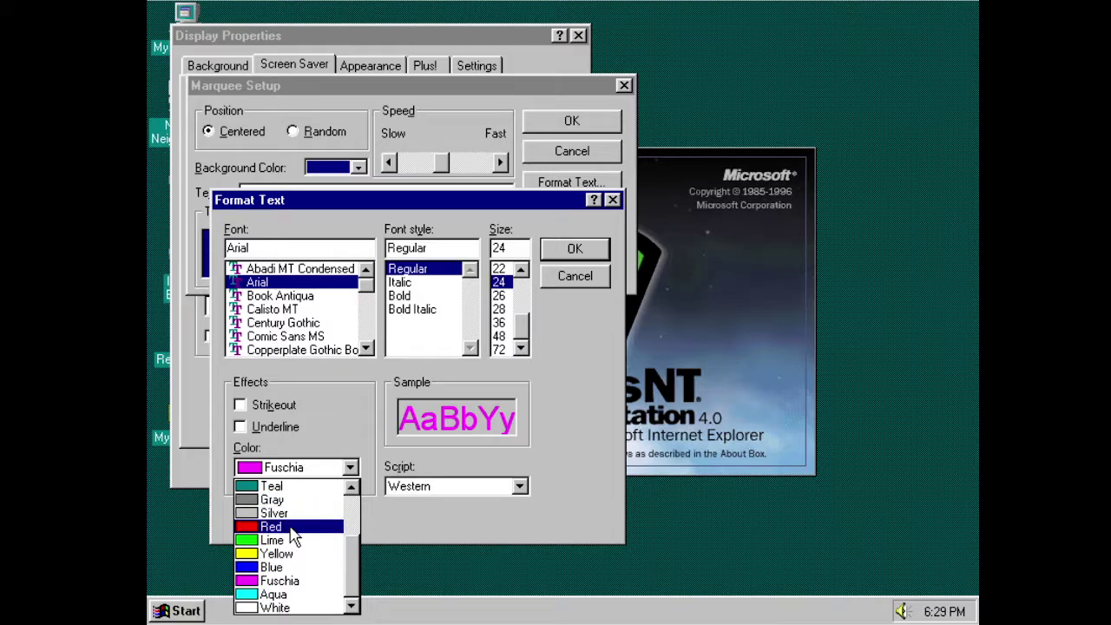
left_click(276, 570)
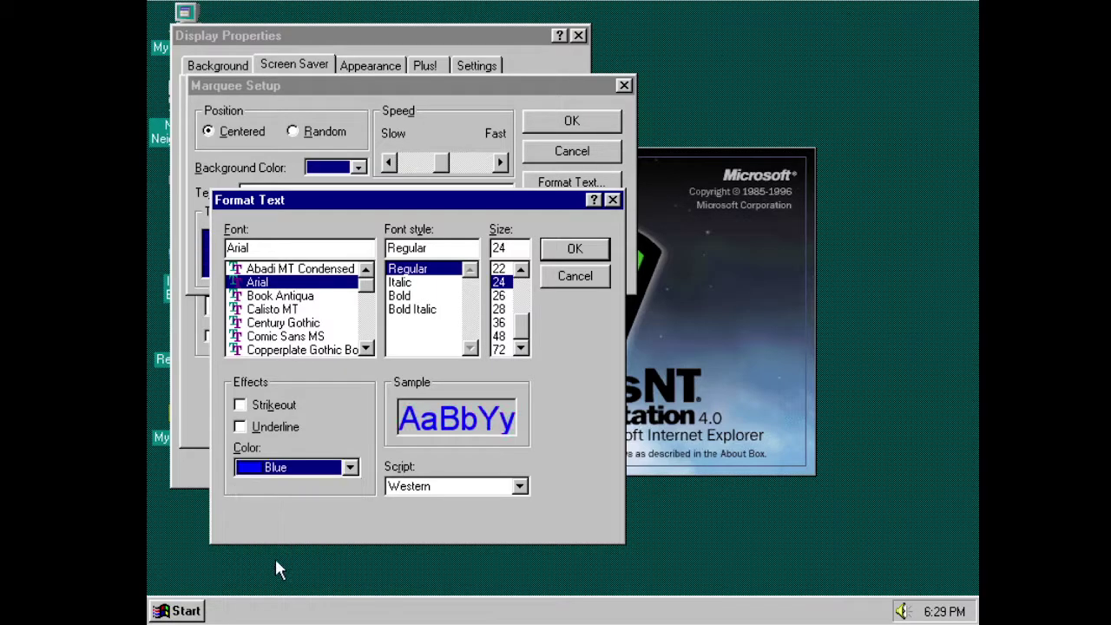
left_click(562, 252)
Step: Try purple, red and yellow in turn as the marquee's background color
left_click(319, 171)
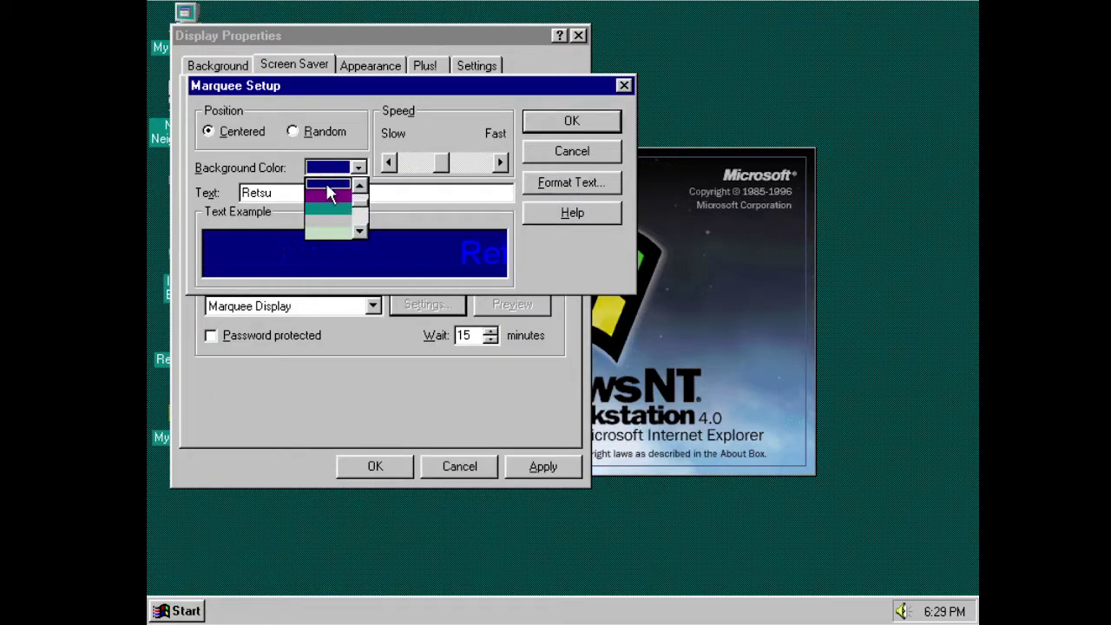
left_click(349, 199)
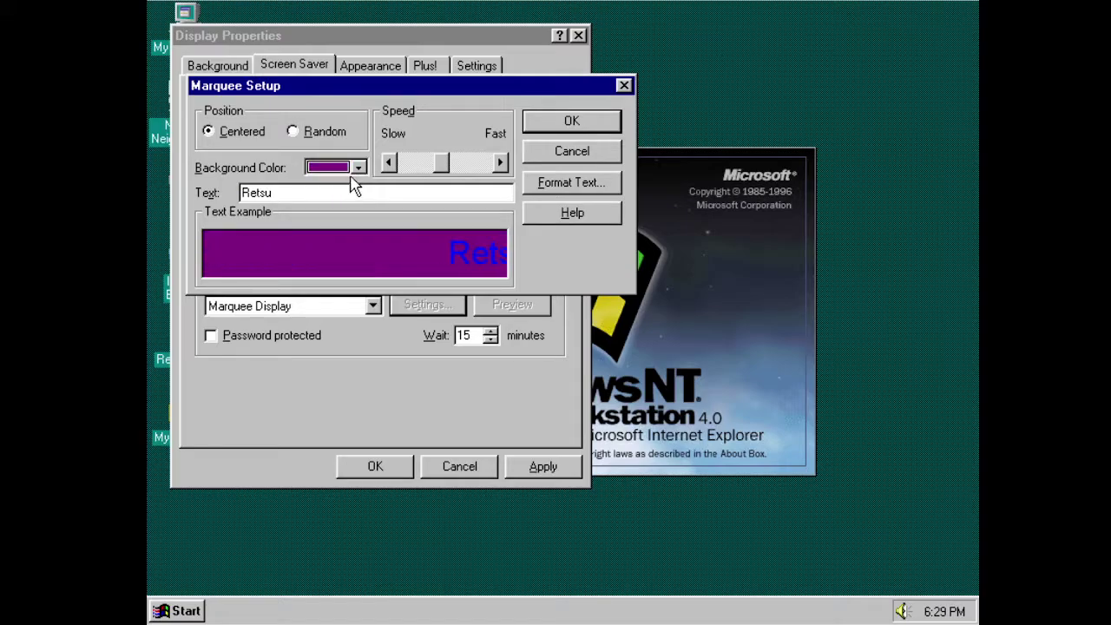
left_click(356, 168)
scroll(344, 221, "up", 1)
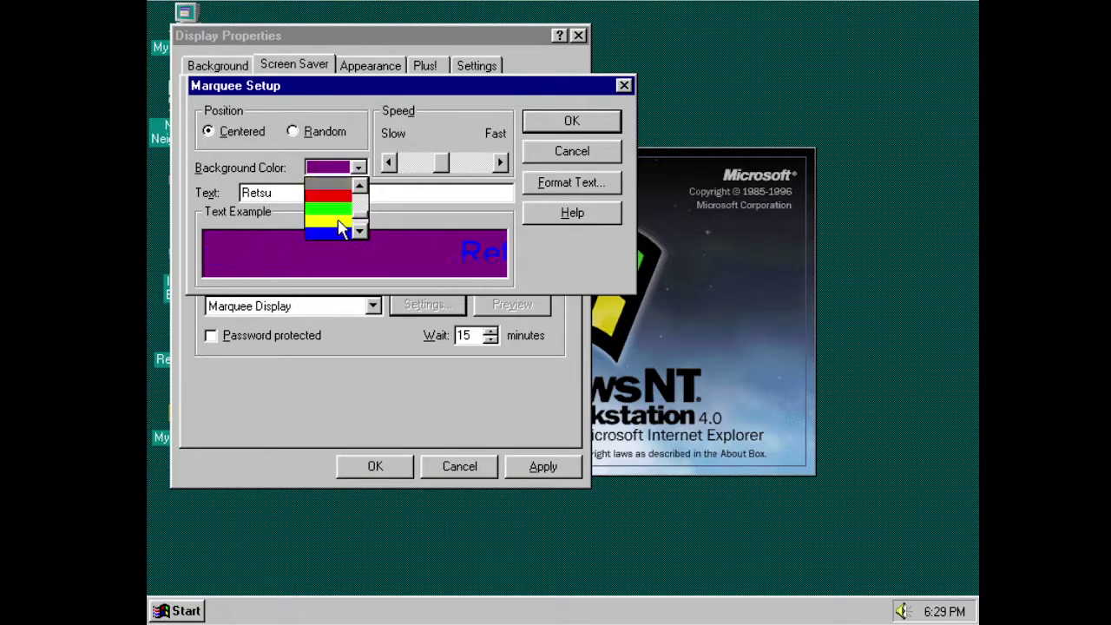
left_click(338, 197)
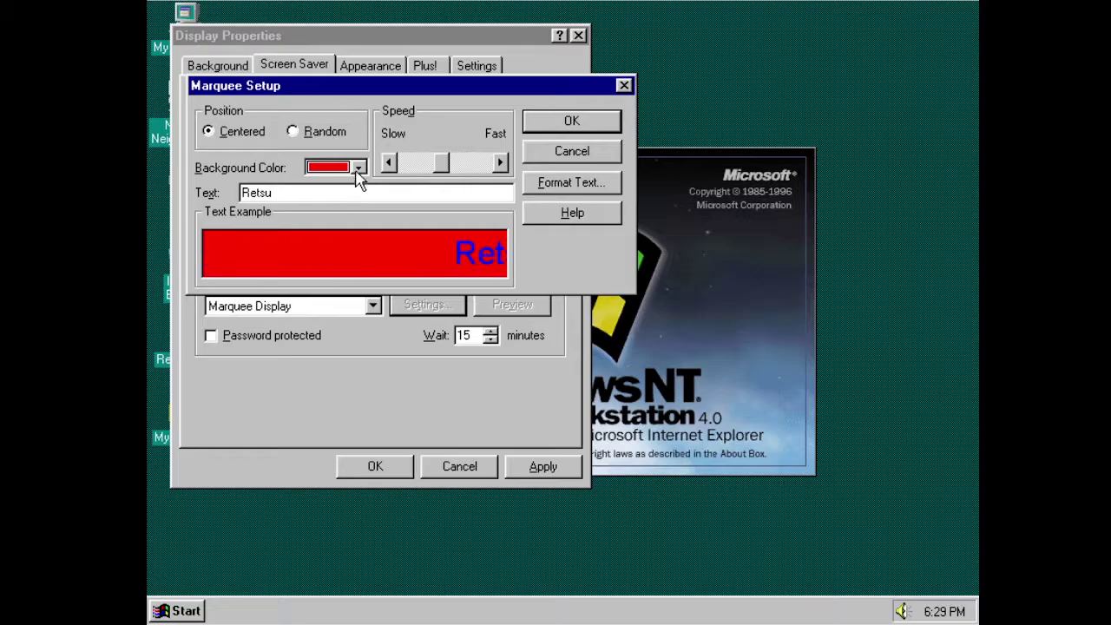
left_click(356, 170)
left_click(338, 208)
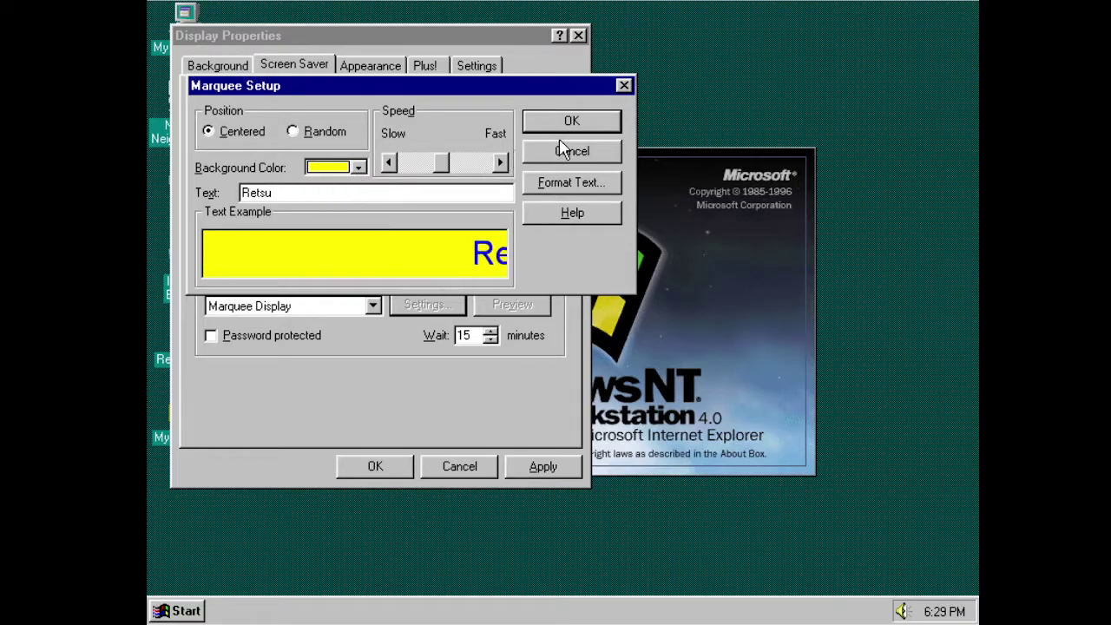
Step: Set the marquee's background color to dark green, accept the setup and preview the screen saver
left_click(358, 167)
scroll(326, 212, "up", 4)
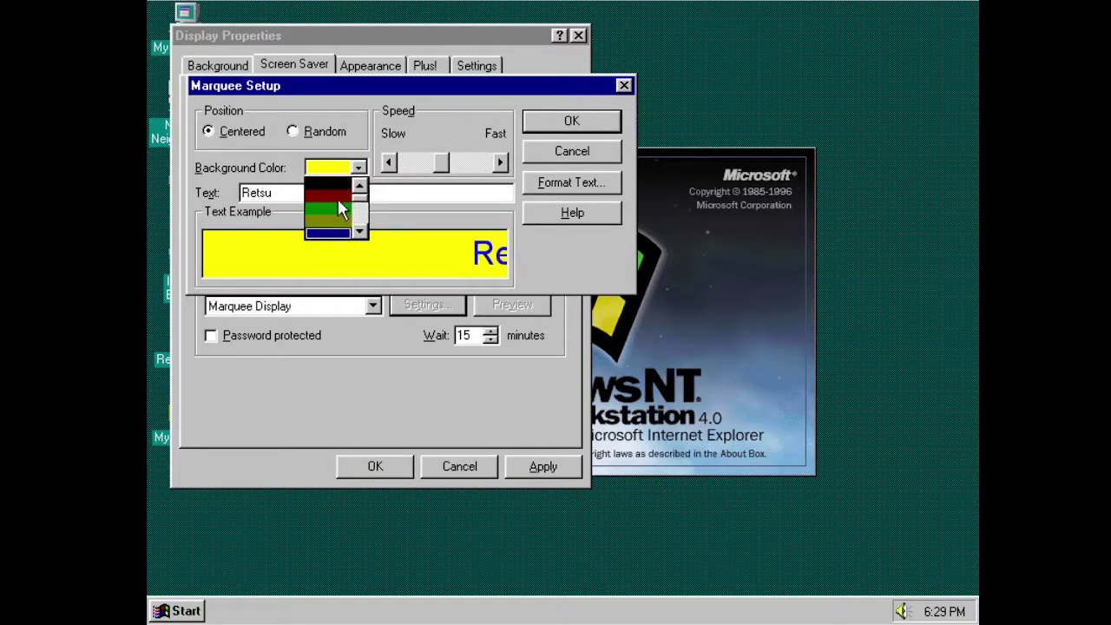
left_click(338, 209)
left_click(572, 120)
left_click(511, 306)
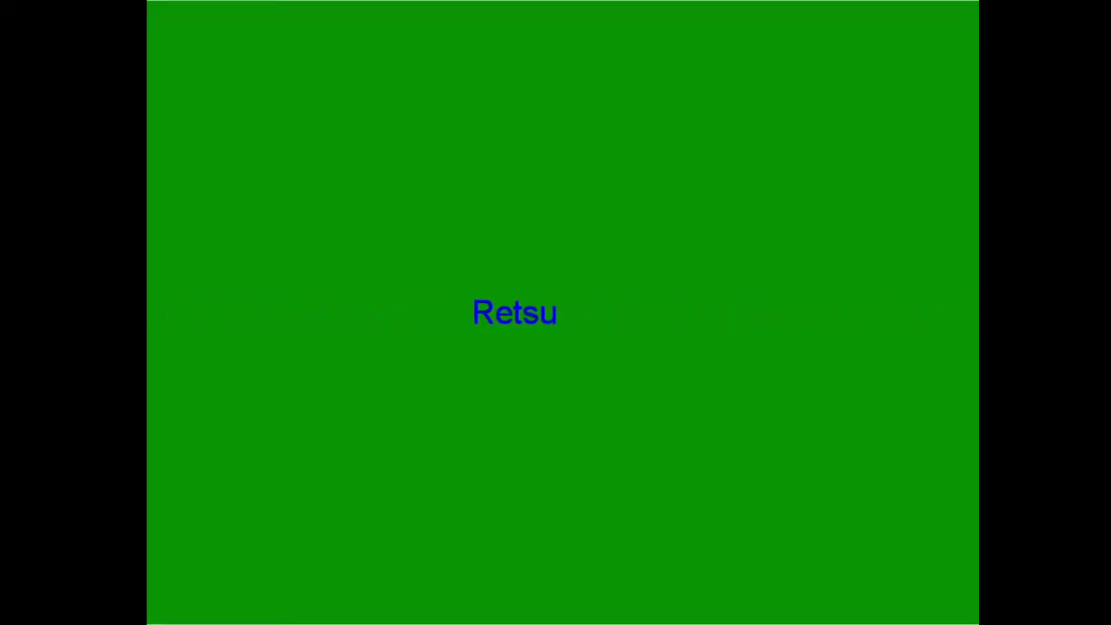
Step: Select the Mystify screen saver and preview it full screen
mouse_move(508, 313)
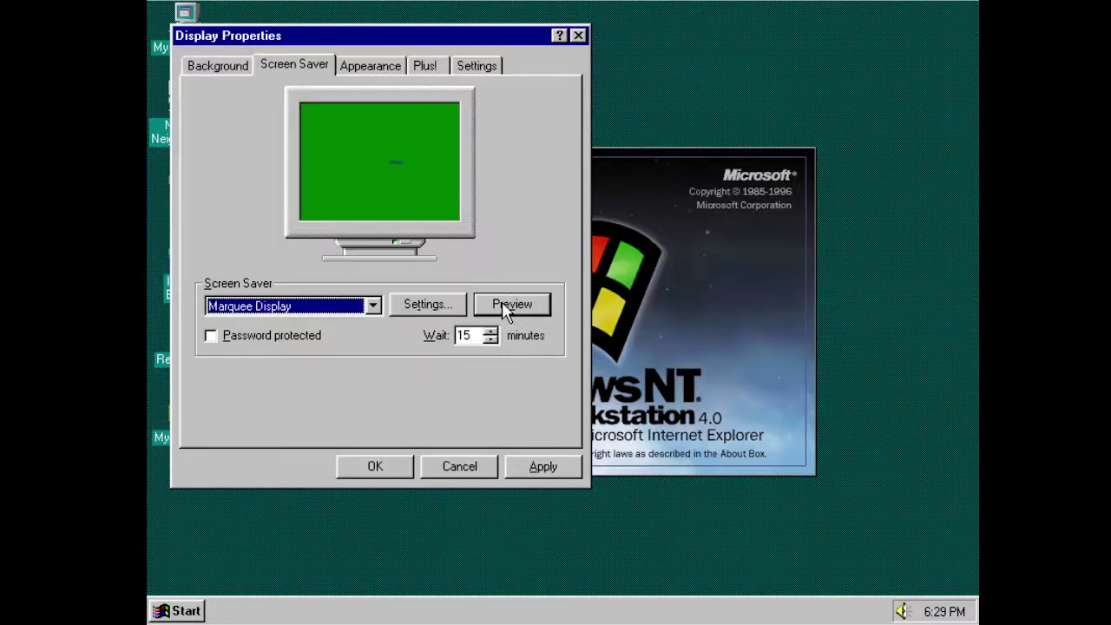
left_click(328, 309)
left_click(299, 353)
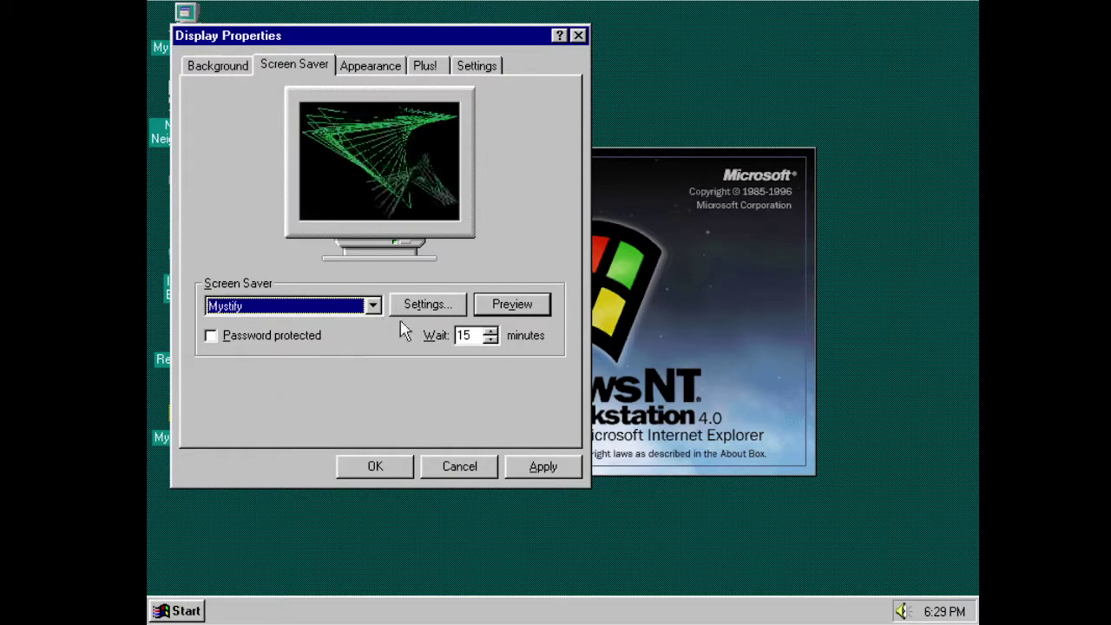
left_click(511, 305)
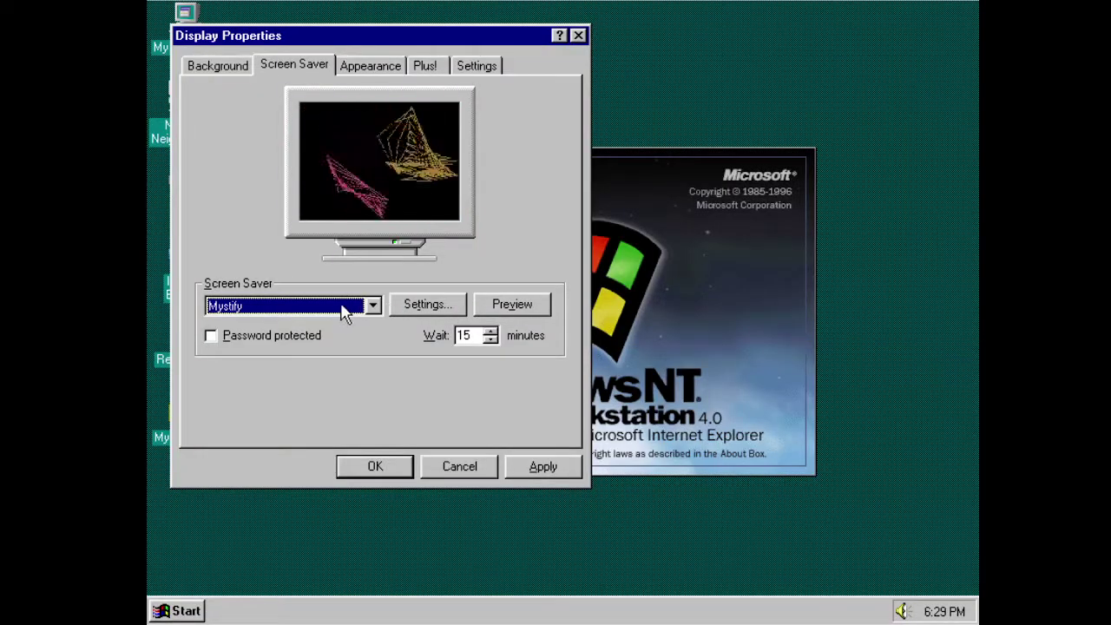
Step: Select the Starfield Simulation screen saver and preview it full screen
left_click(343, 310)
left_click(330, 365)
left_click(500, 305)
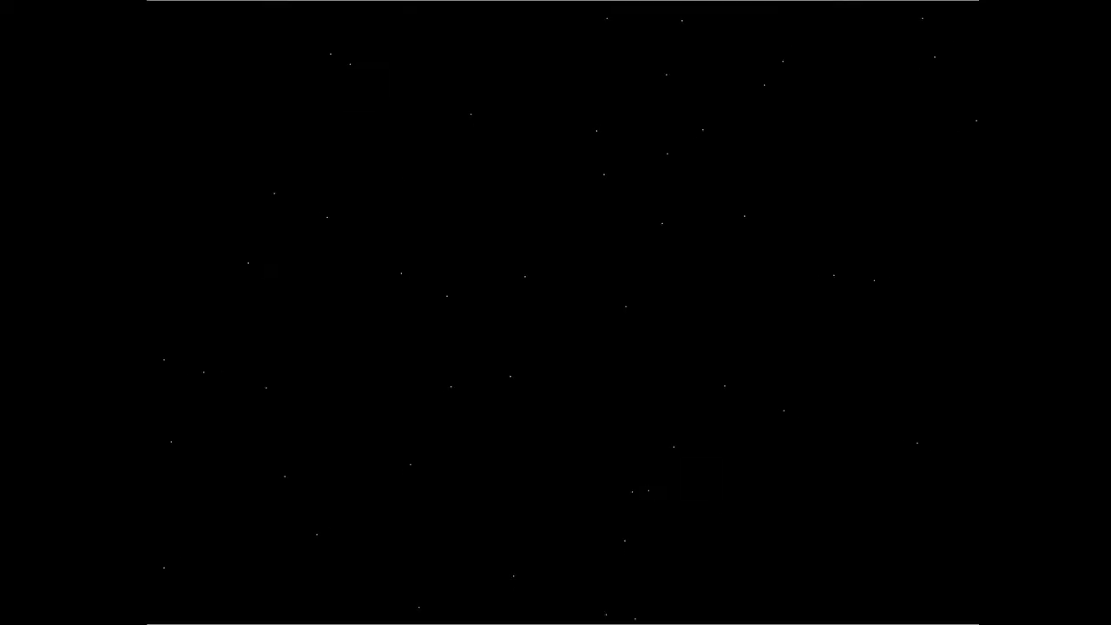